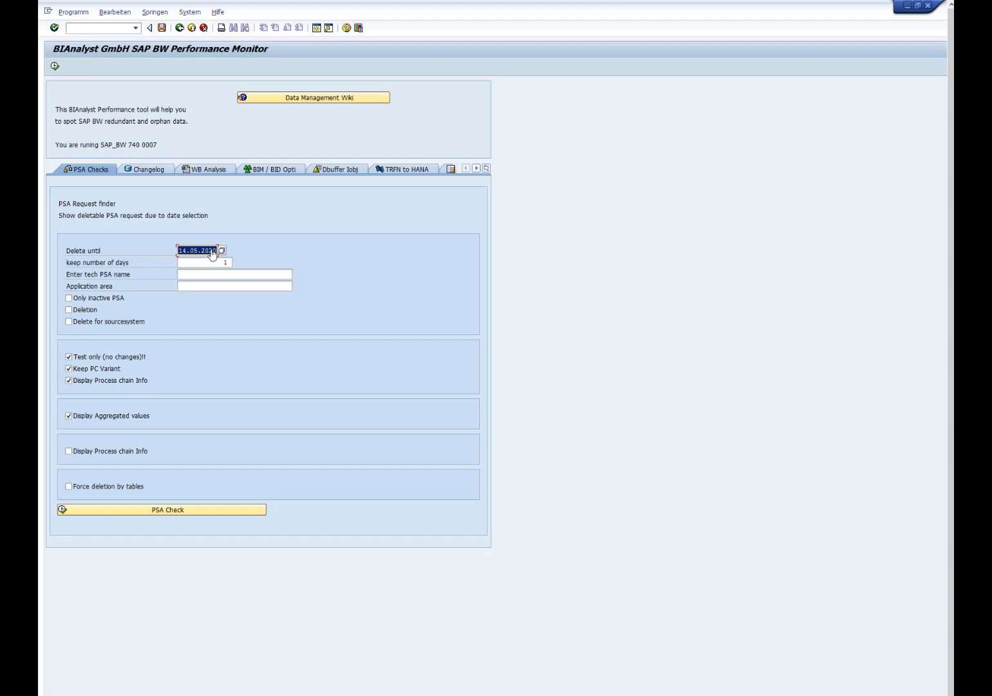
- Clear the delete-until date, set the number of days to keep to 21, and run the PSA check
{"action": "key", "text": "Delete"}
{"action": "left_click_drag", "start_coordinate": [213, 262], "coordinate": [232, 262]}
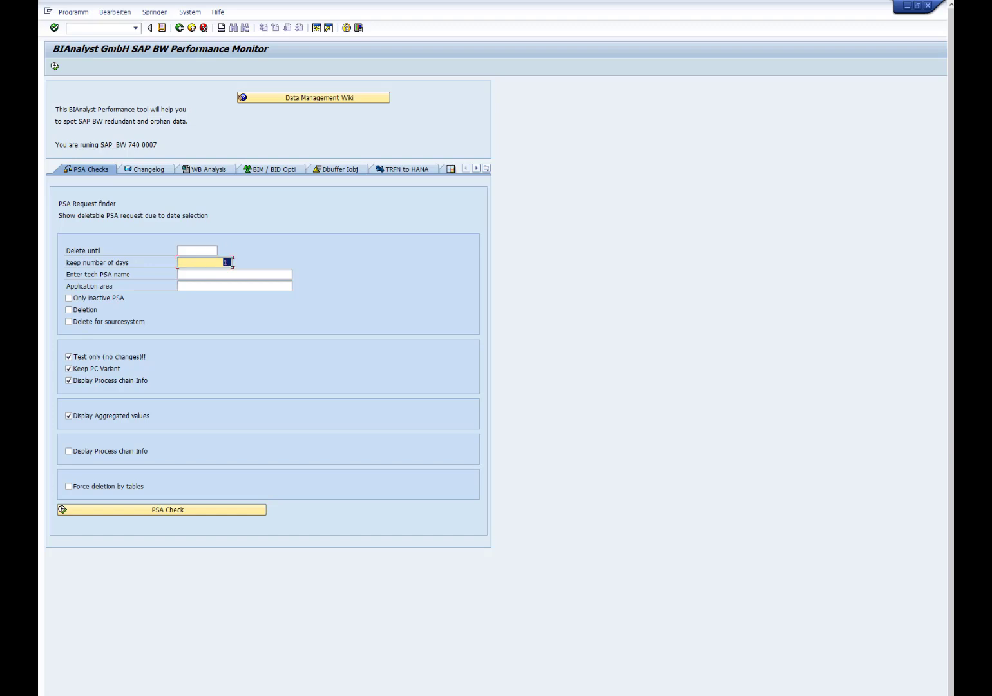
{"action": "type", "text": "21"}
{"action": "left_click", "coordinate": [186, 513]}
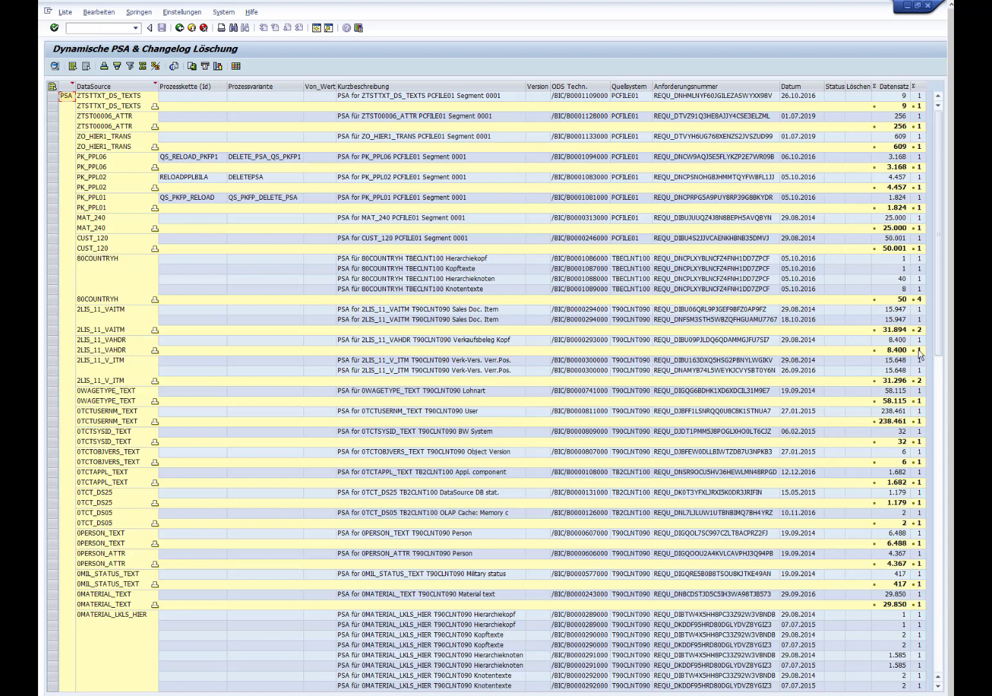
- Review the deletable PSA requests with their process chains, dates and record totals, and return to the selection screen
{"action": "left_click_drag", "start_coordinate": [940, 292], "coordinate": [940, 635]}
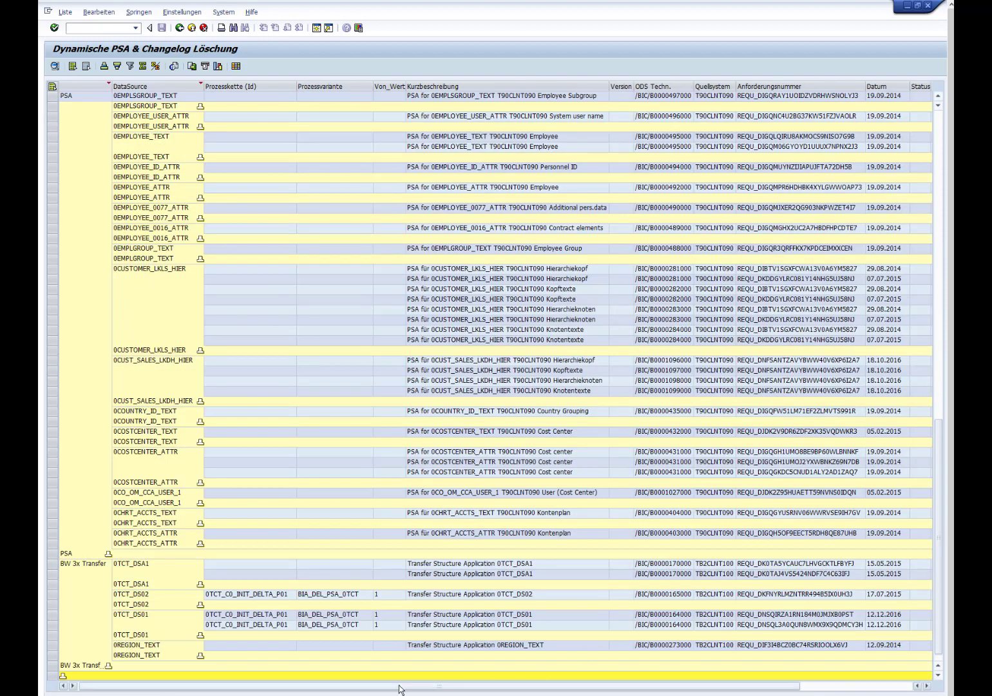
{"action": "left_click_drag", "start_coordinate": [401, 687], "coordinate": [811, 683]}
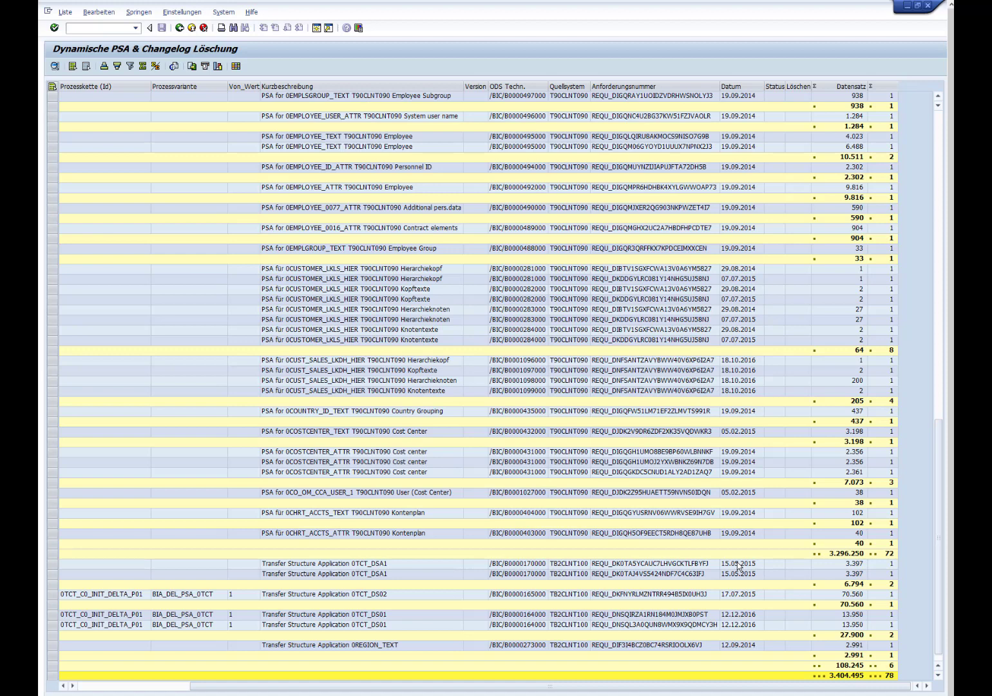
{"action": "left_click", "coordinate": [734, 412]}
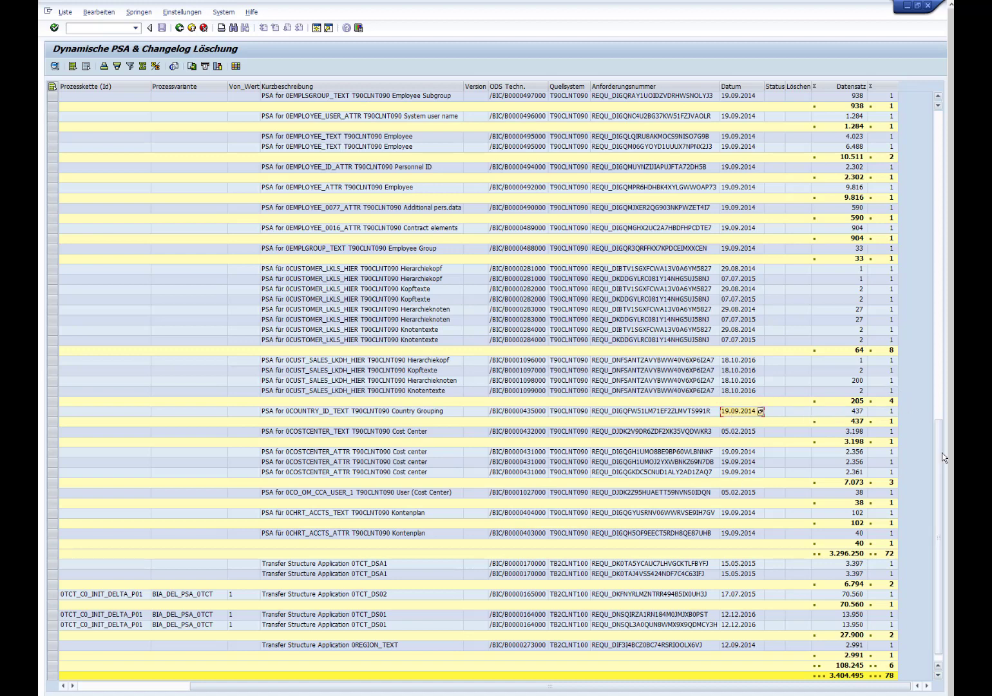
{"action": "left_click_drag", "start_coordinate": [939, 450], "coordinate": [911, 137]}
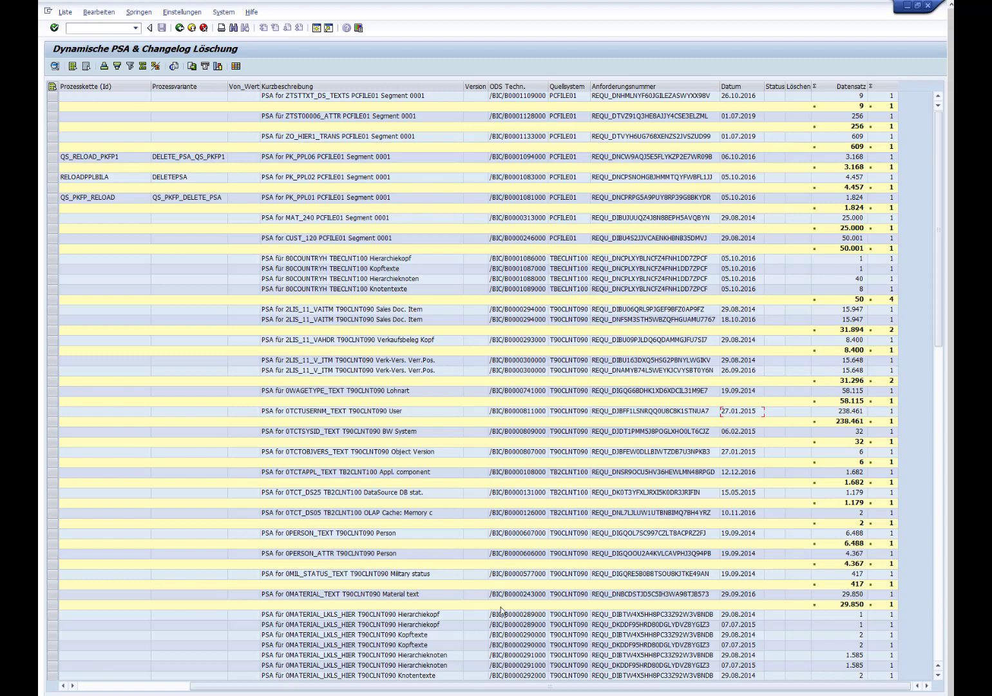
{"action": "left_click_drag", "start_coordinate": [429, 688], "coordinate": [256, 684]}
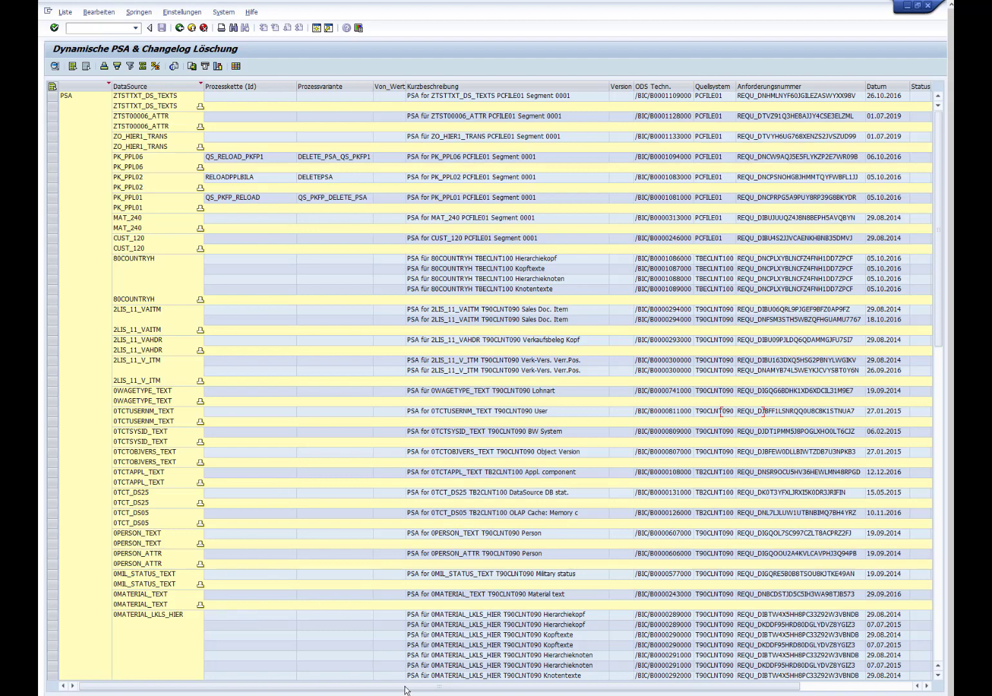
{"action": "left_click_drag", "start_coordinate": [405, 691], "coordinate": [775, 692]}
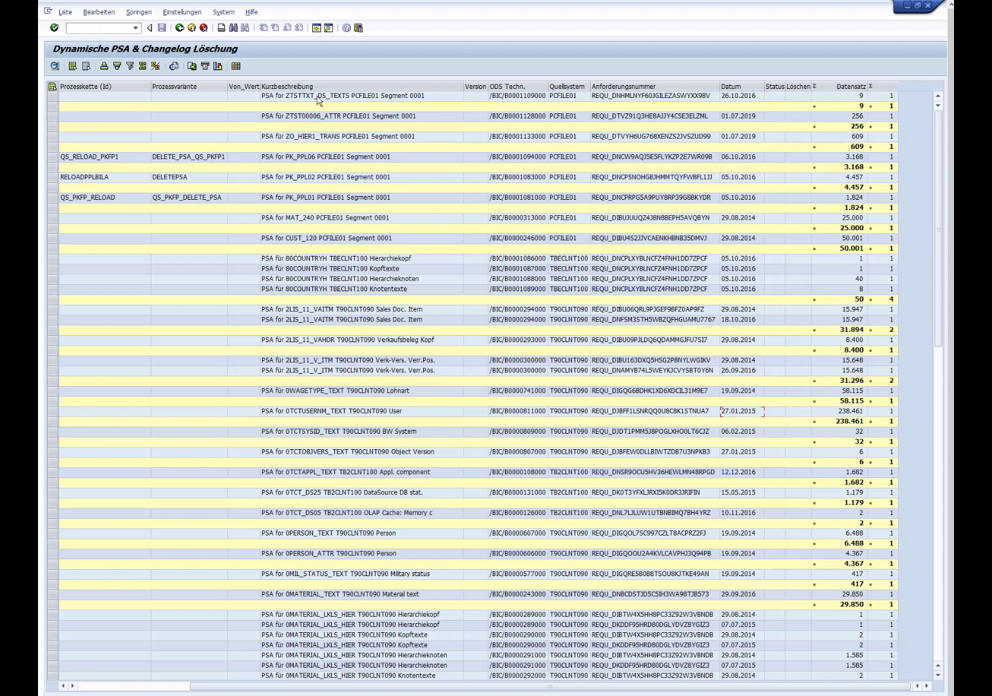
{"action": "left_click", "coordinate": [180, 29]}
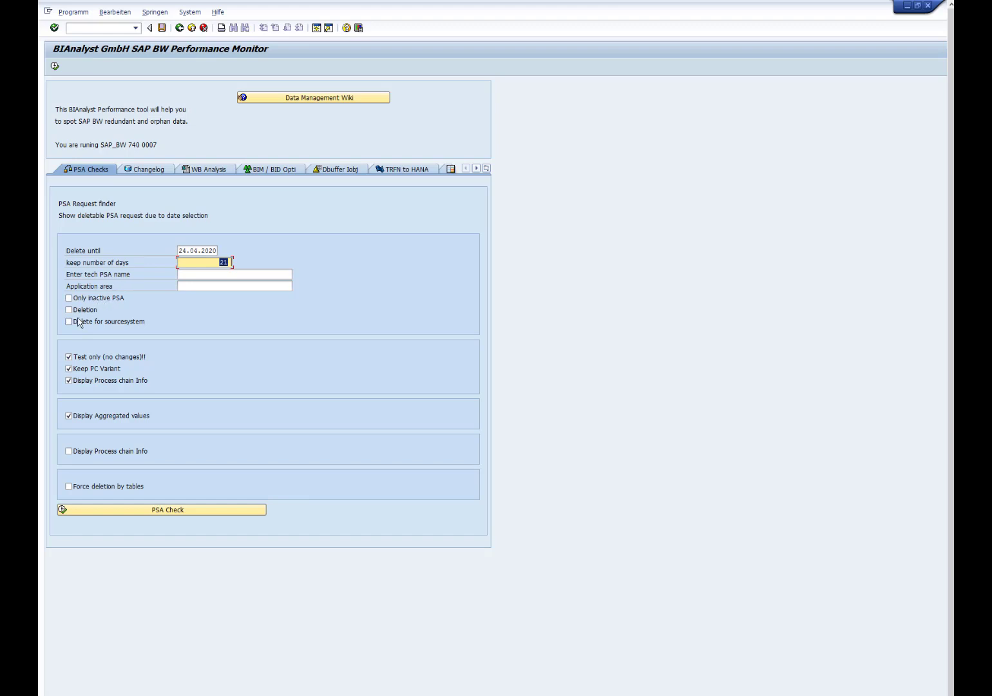
{"action": "left_click", "coordinate": [68, 357]}
- Enable the process chain info display for the changelog analysis and run the changelog check
{"action": "left_click", "coordinate": [149, 169]}
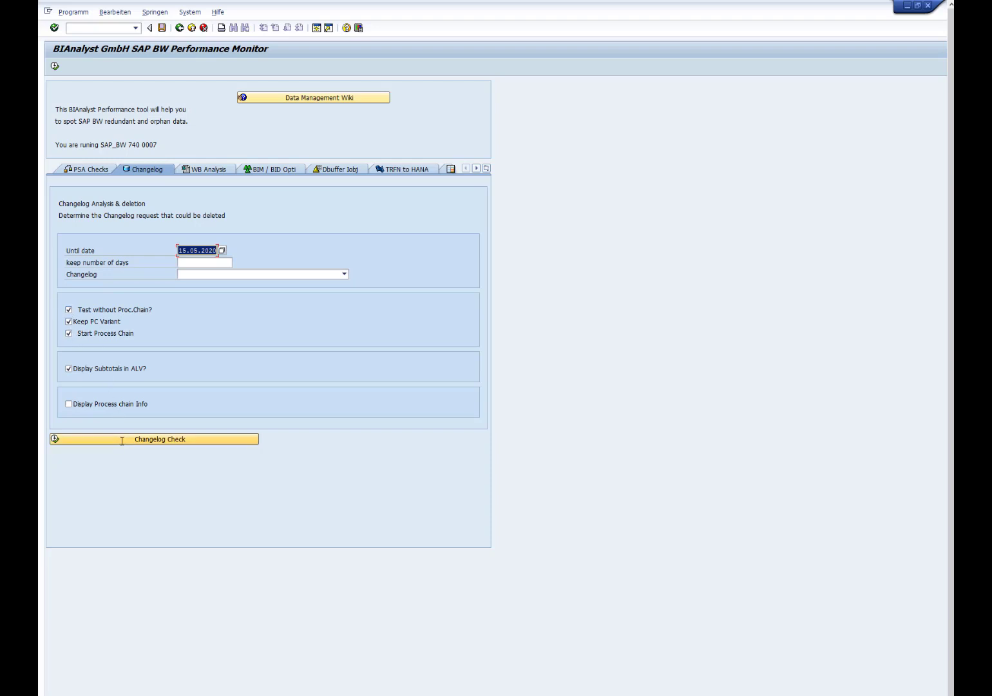
{"action": "left_click", "coordinate": [87, 404]}
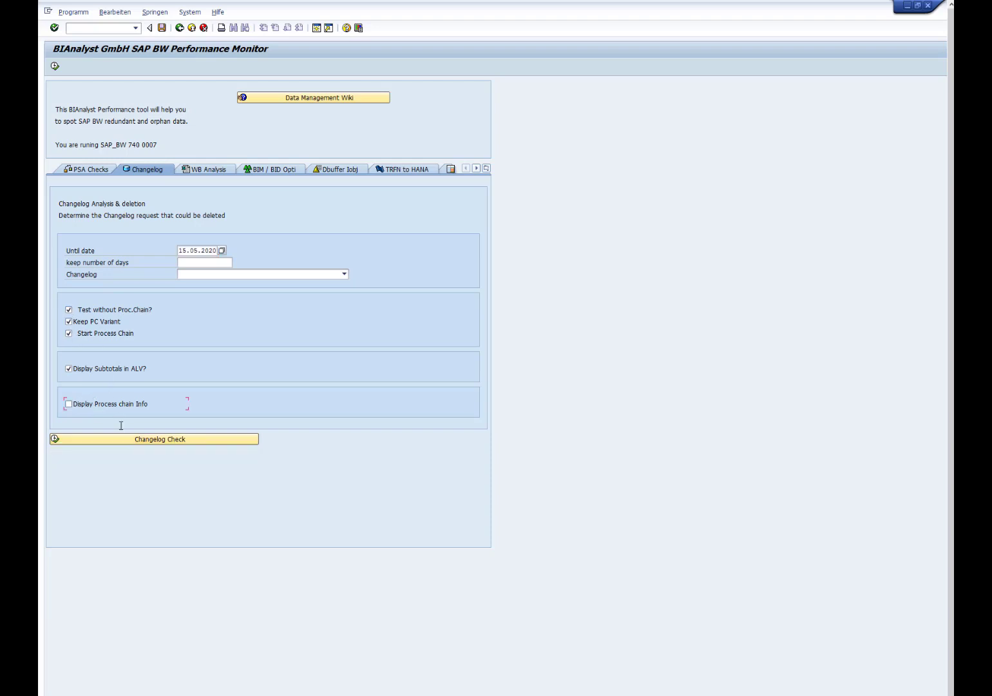
{"action": "left_click", "coordinate": [154, 438]}
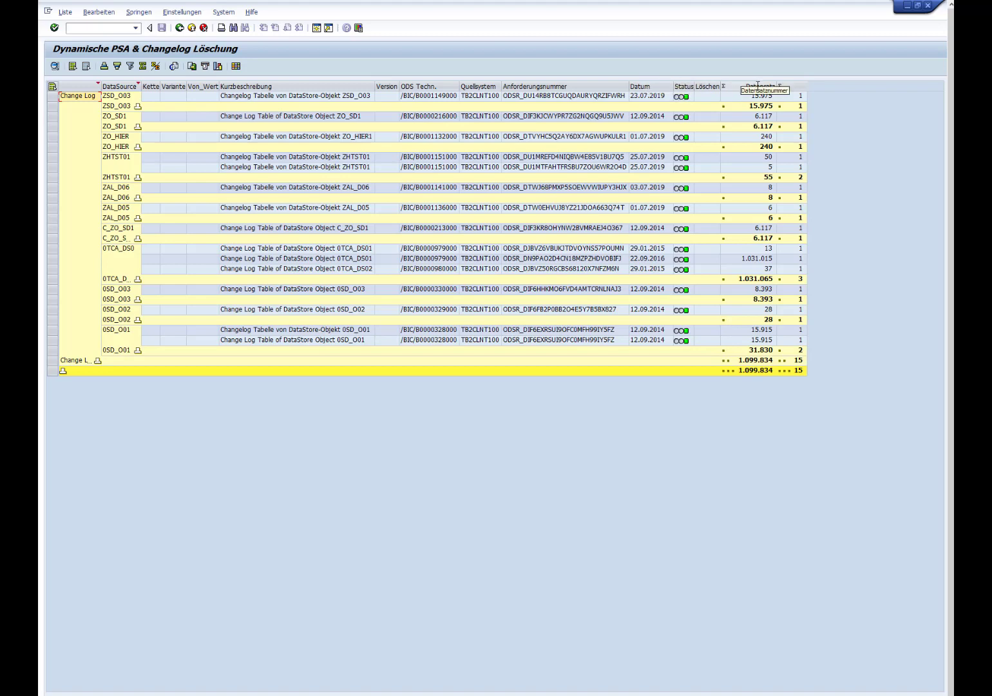
- Sort the changelog requests by date in ascending order, examine the request dates, and leave the list
{"action": "left_click", "coordinate": [647, 86]}
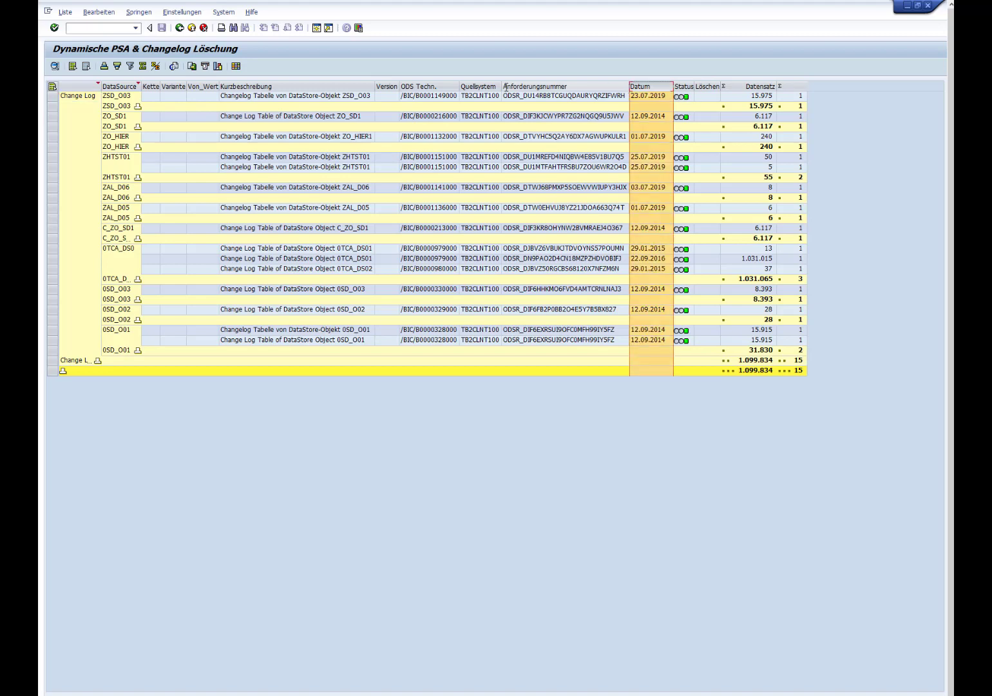
{"action": "left_click", "coordinate": [105, 66]}
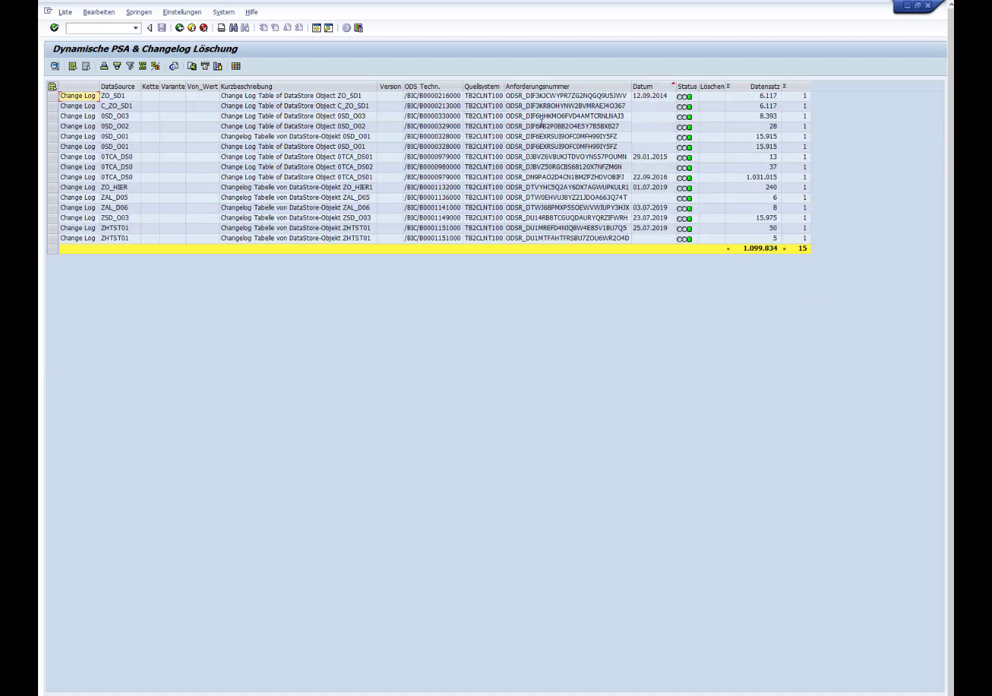
{"action": "left_click", "coordinate": [653, 95]}
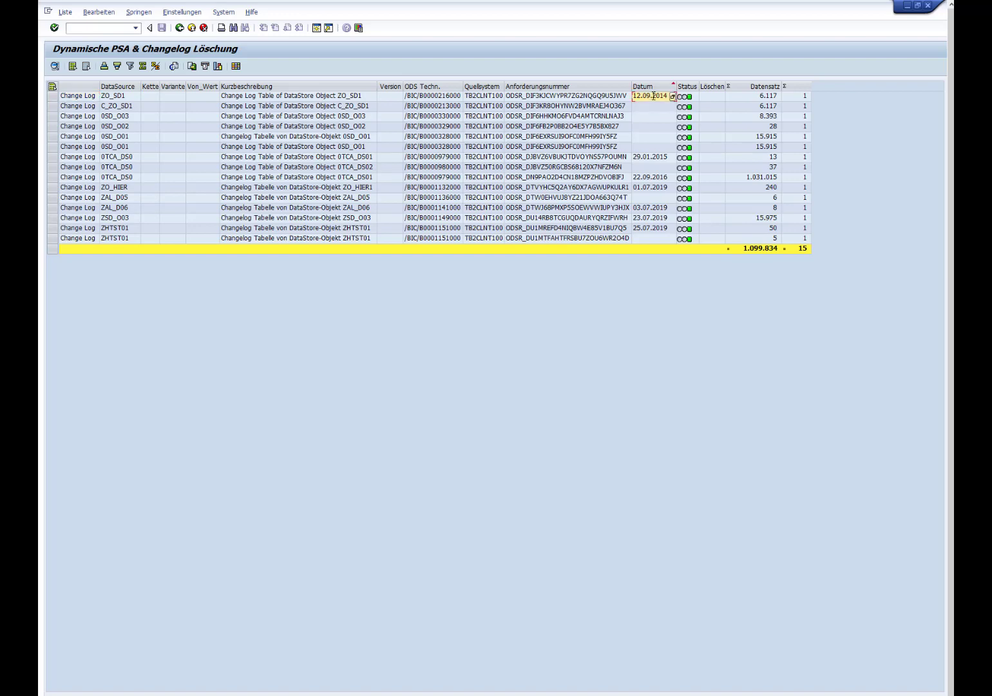
{"action": "left_click", "coordinate": [650, 147]}
{"action": "left_click", "coordinate": [649, 157]}
{"action": "left_click", "coordinate": [650, 177]}
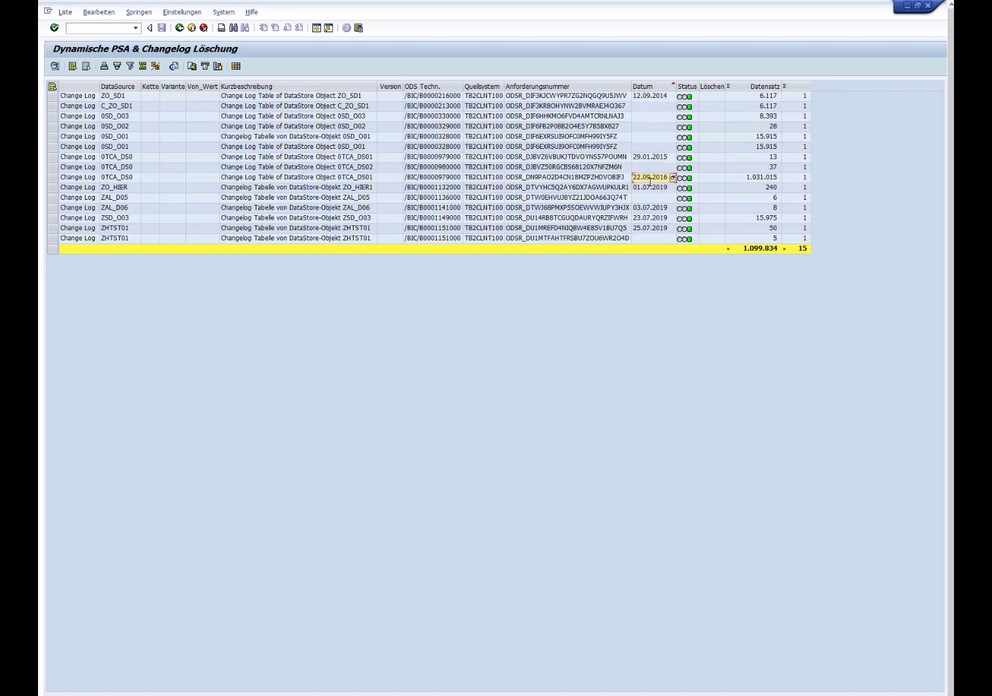
{"action": "left_click", "coordinate": [650, 228]}
{"action": "left_click", "coordinate": [204, 28]}
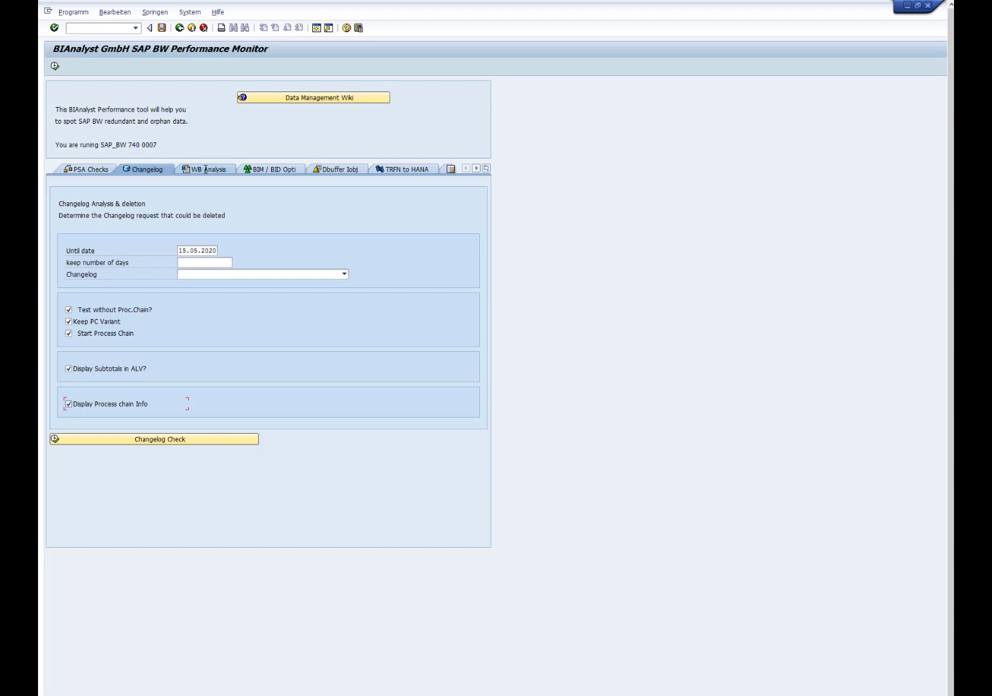
- Run the workbook analysis for unreferenced AO workbooks only and return to its selection screen
{"action": "left_click", "coordinate": [205, 170]}
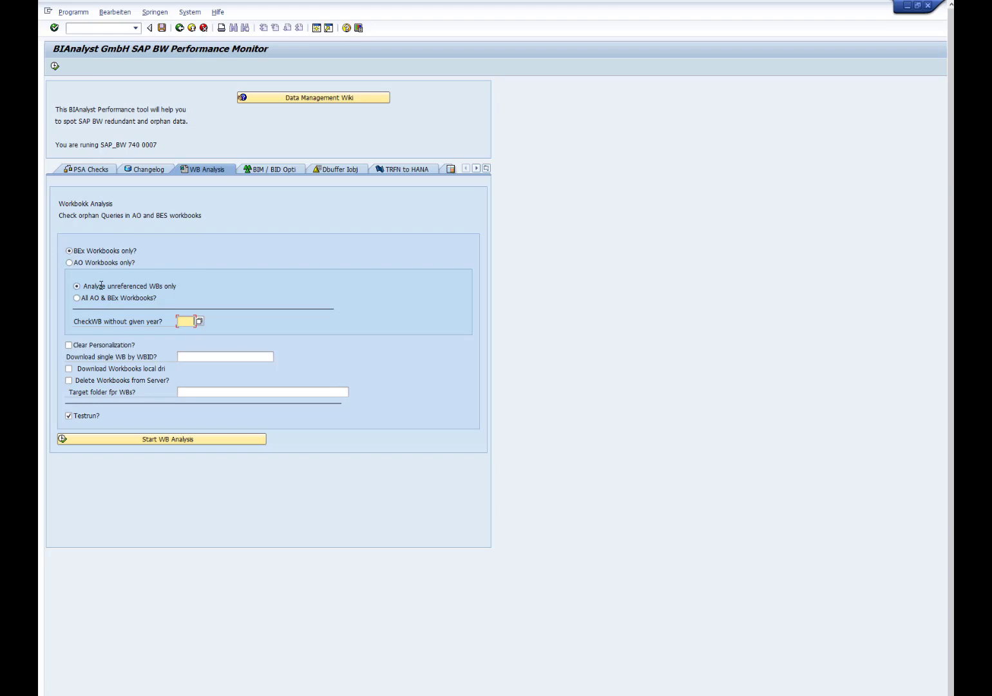
{"action": "left_click", "coordinate": [83, 264]}
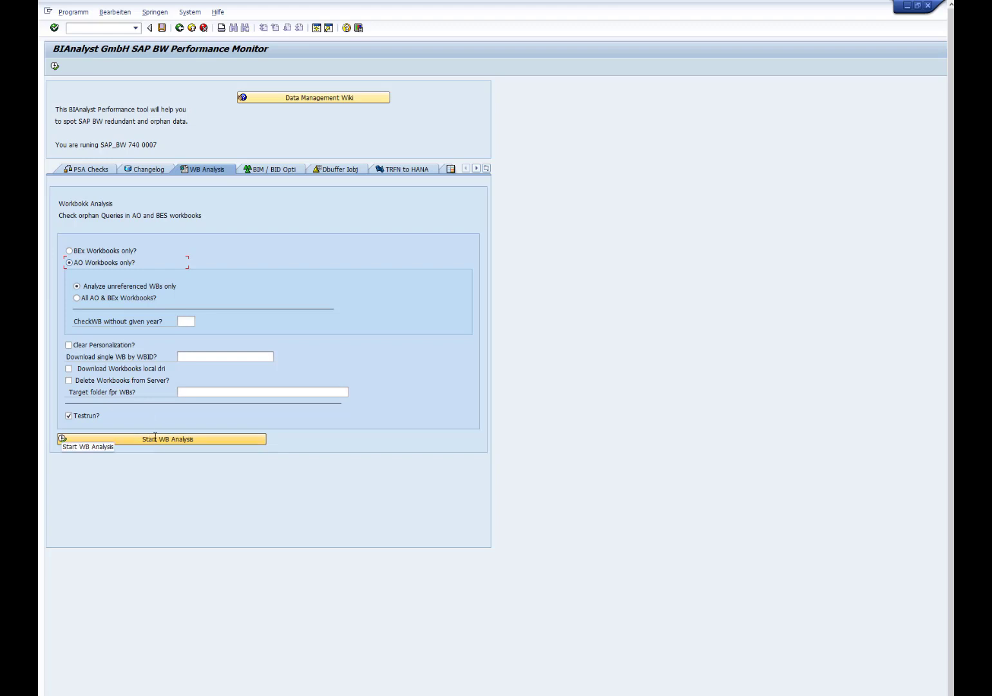
{"action": "left_click", "coordinate": [155, 438]}
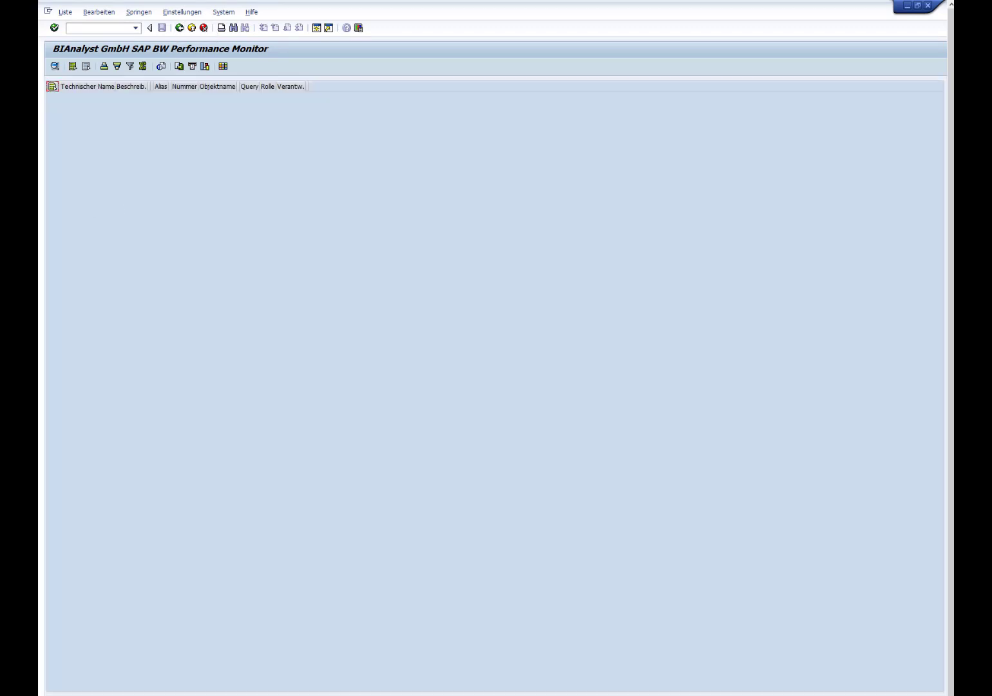
{"action": "left_click", "coordinate": [180, 28]}
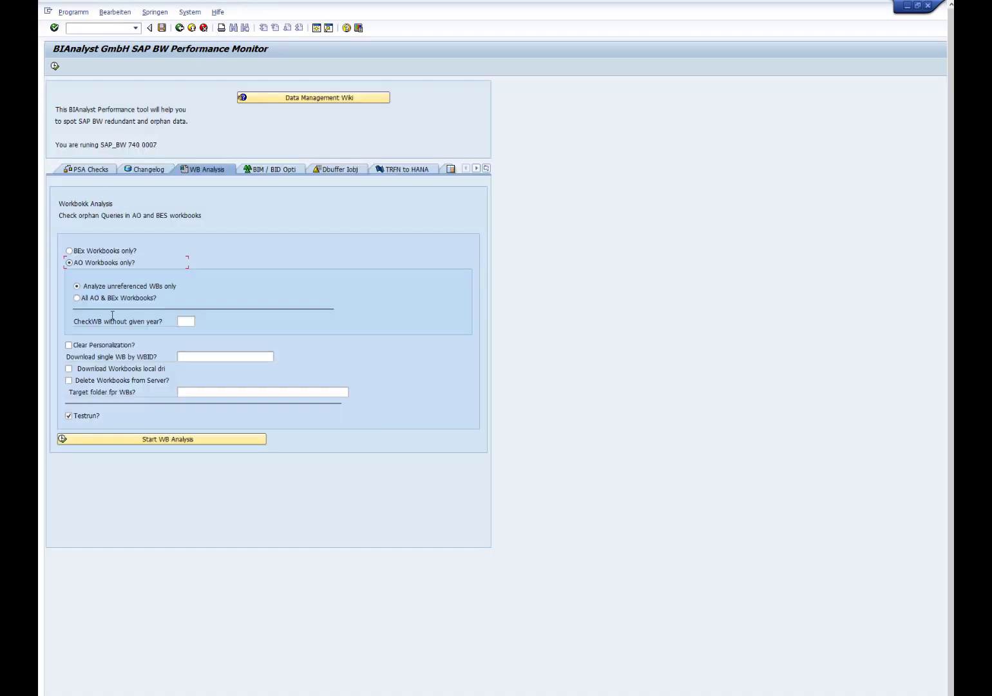
- Run the workbook analysis for unreferenced BEx workbooks only, view the workbook lists, and return to the selection screen
{"action": "left_click", "coordinate": [105, 251]}
{"action": "left_click", "coordinate": [139, 437]}
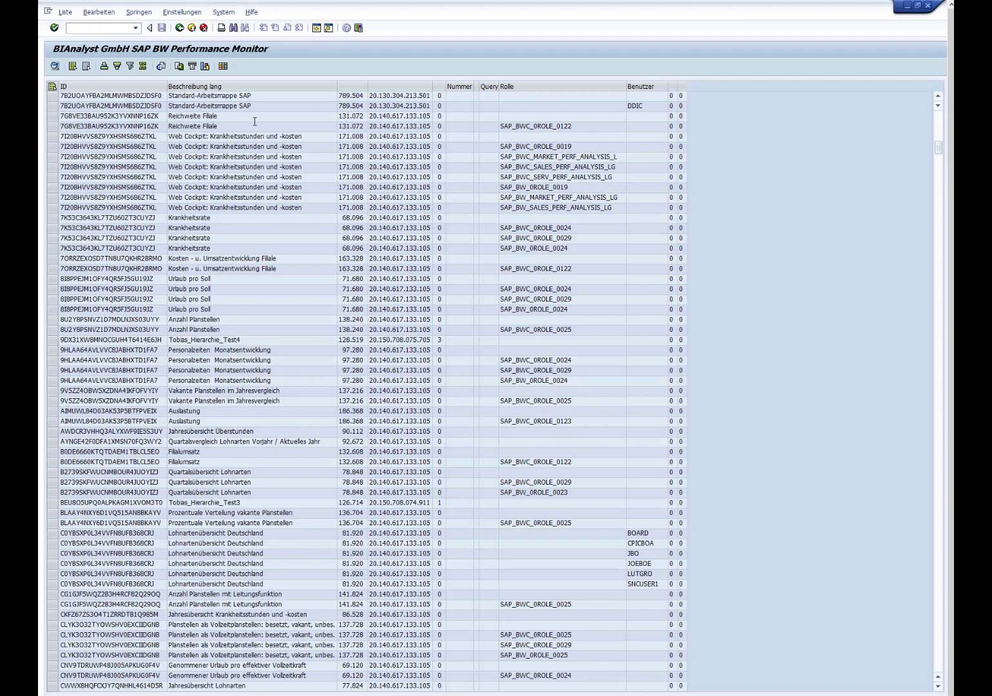
{"action": "left_click", "coordinate": [181, 28]}
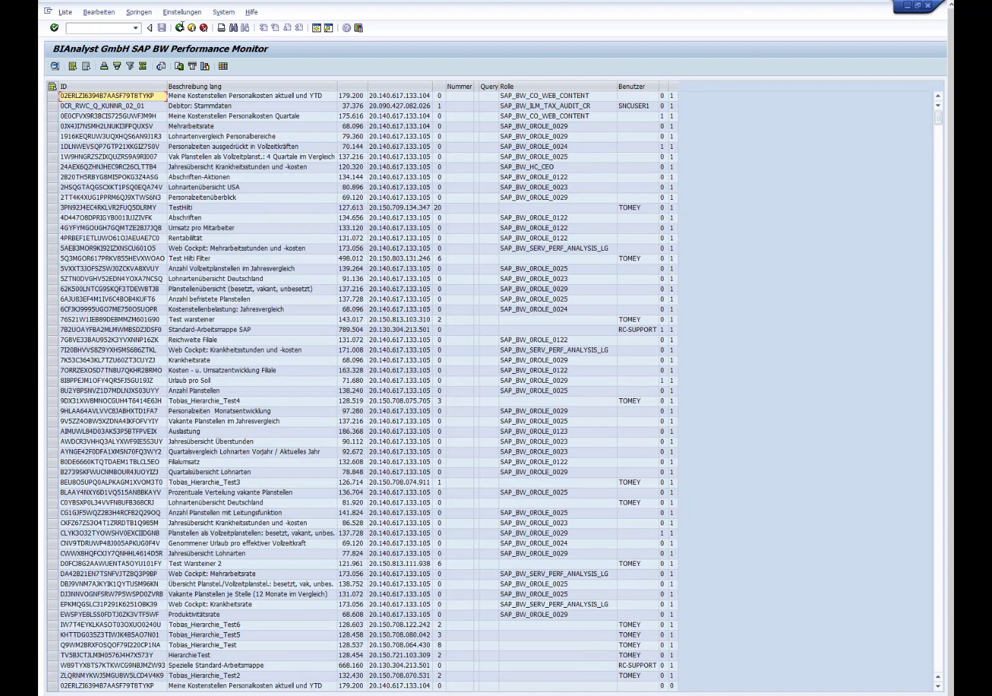
{"action": "left_click", "coordinate": [180, 28]}
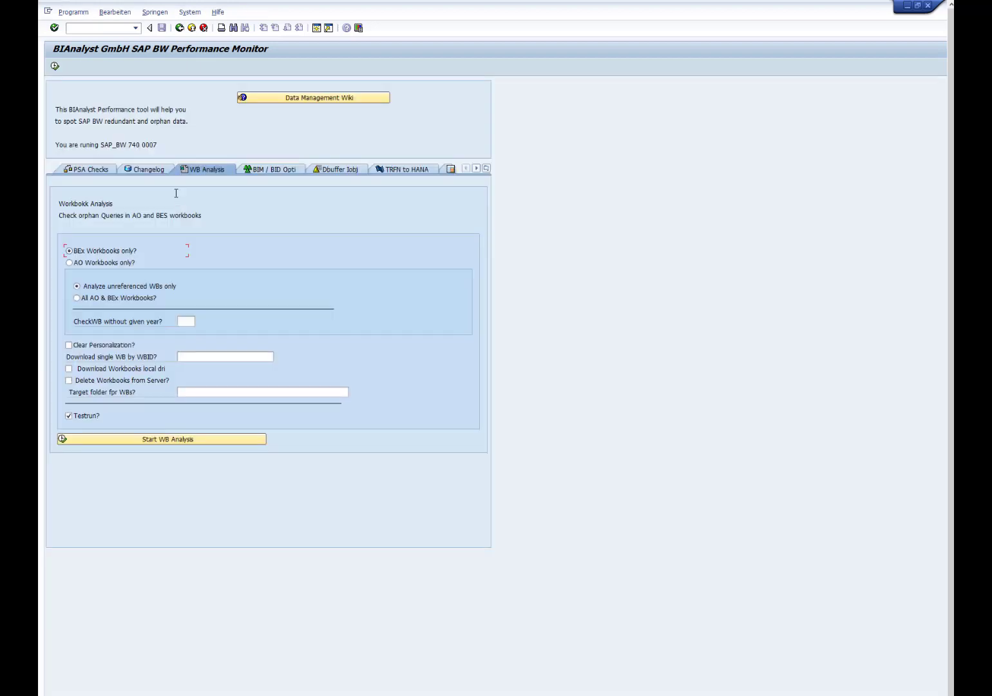
- Enable clearing of personalization and deletion of workbooks from the server, leaving the local workbook download off
{"action": "left_click", "coordinate": [187, 321]}
{"action": "left_click", "coordinate": [68, 345]}
{"action": "left_click", "coordinate": [193, 356]}
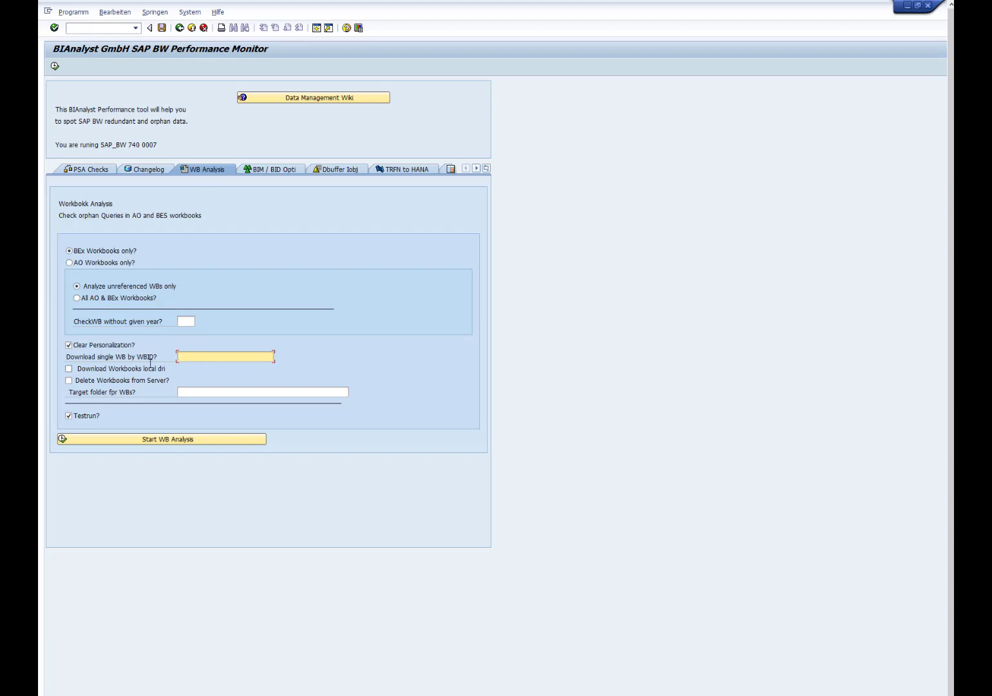
{"action": "left_click", "coordinate": [69, 368]}
{"action": "left_click", "coordinate": [67, 368]}
{"action": "left_click", "coordinate": [69, 380]}
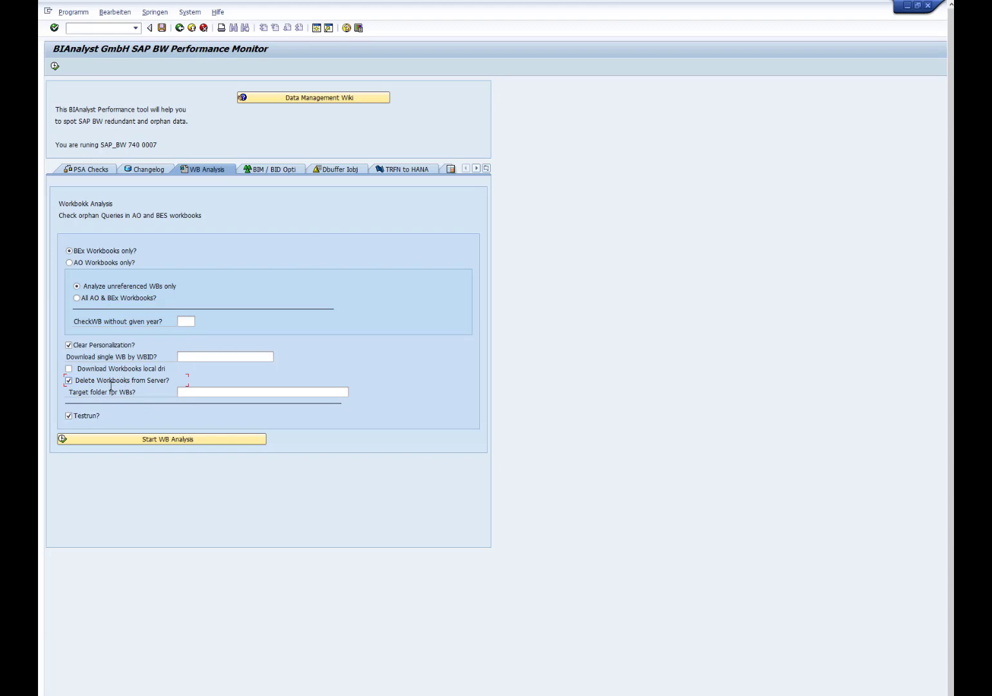
- Open the BIM / BID optimization settings for masterdata and dimension buffering
{"action": "left_click", "coordinate": [270, 169]}
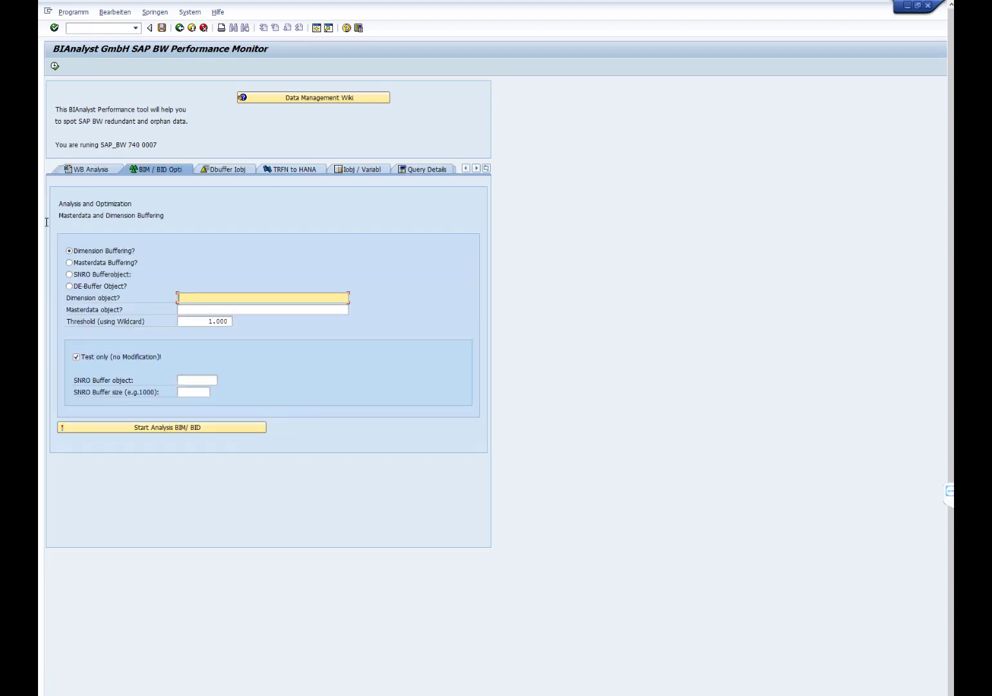